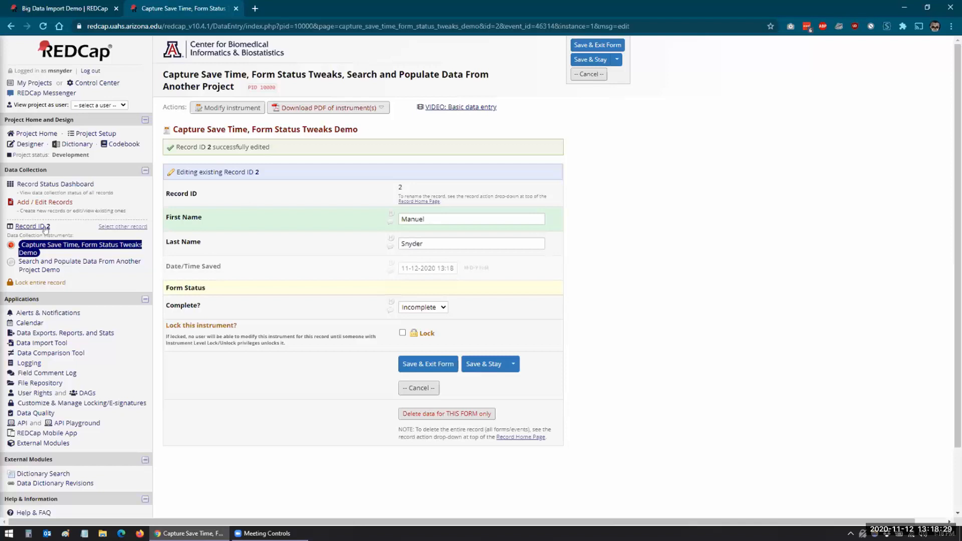
# Go to the project's external modules and open the configuration of the Form Status Tweaks module.
pyautogui.click(44, 186)
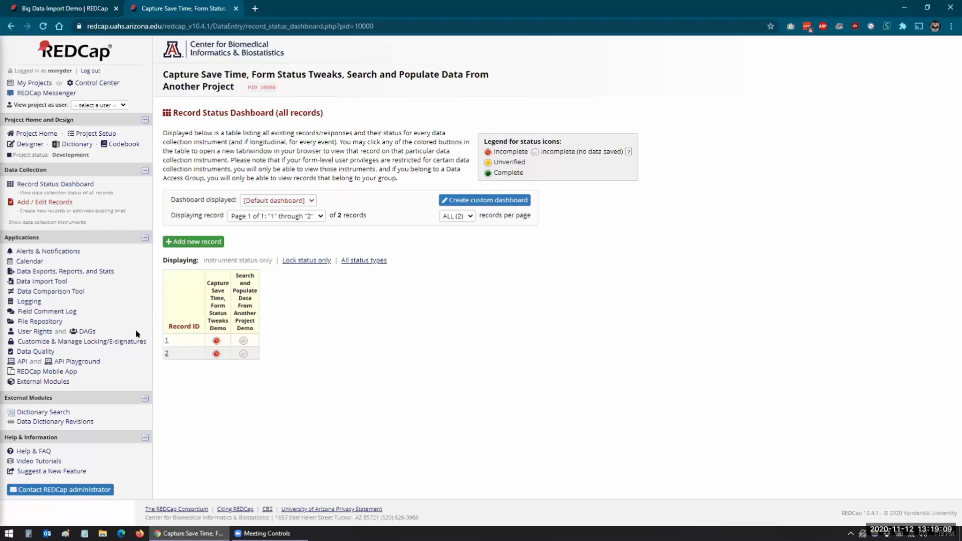
pyautogui.click(60, 383)
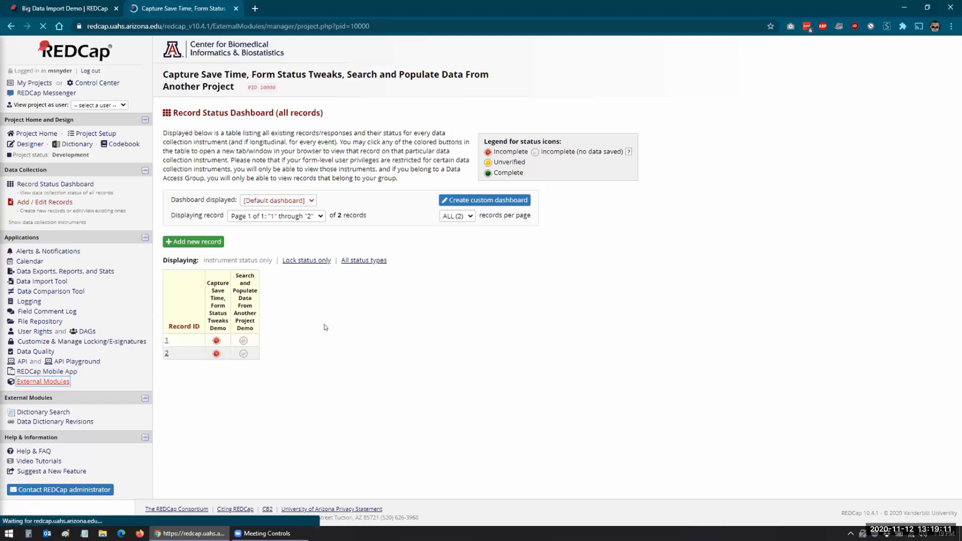
pyautogui.scroll(-3, 326, 328)
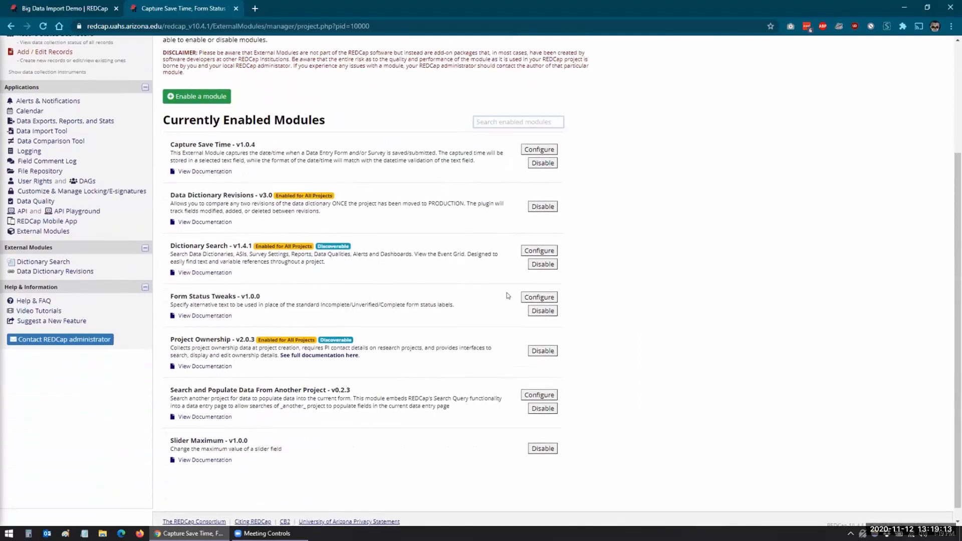
pyautogui.click(533, 299)
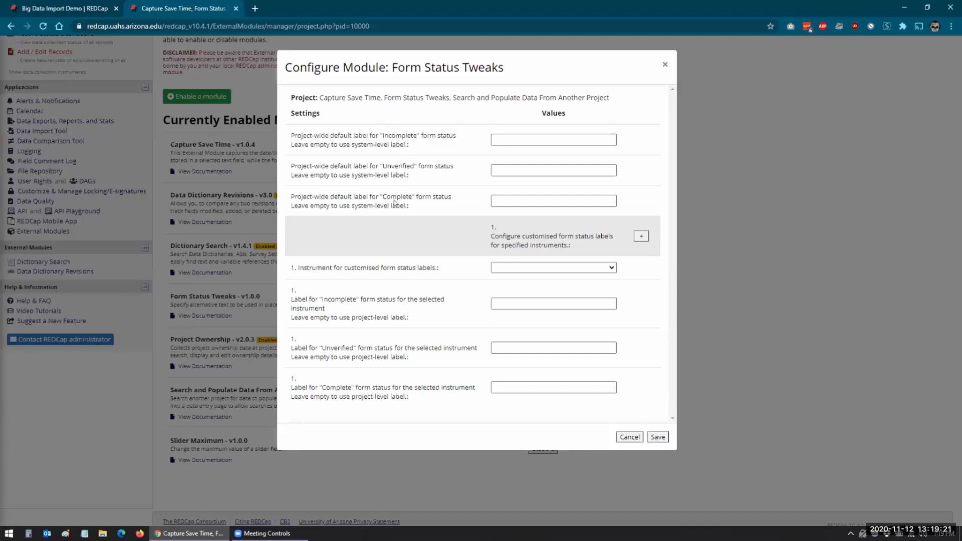
# Set the project-wide Incomplete, Unverified and Complete status labels to Value 1, Value 2 and Value 3, and save the configuration.
pyautogui.click(541, 140)
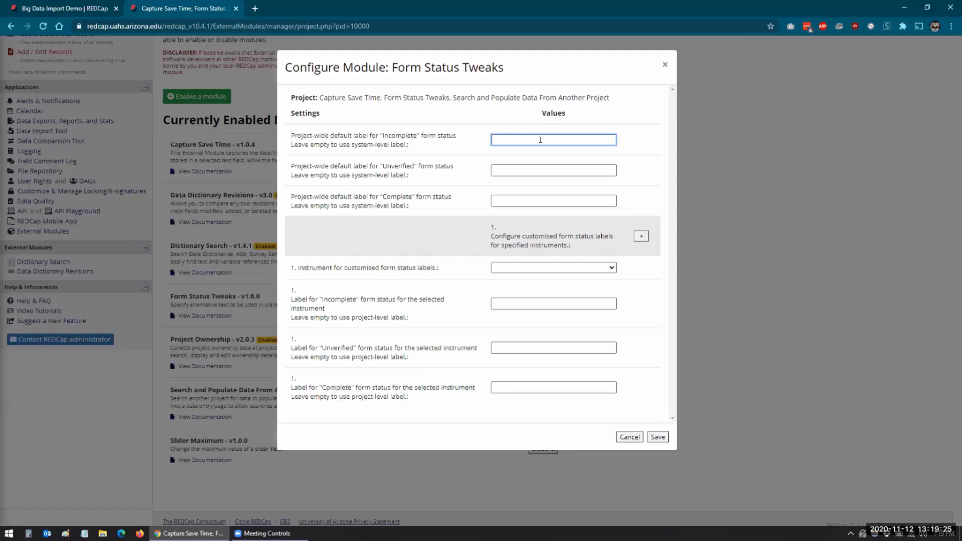
pyautogui.write('Value')
pyautogui.press('Tab')
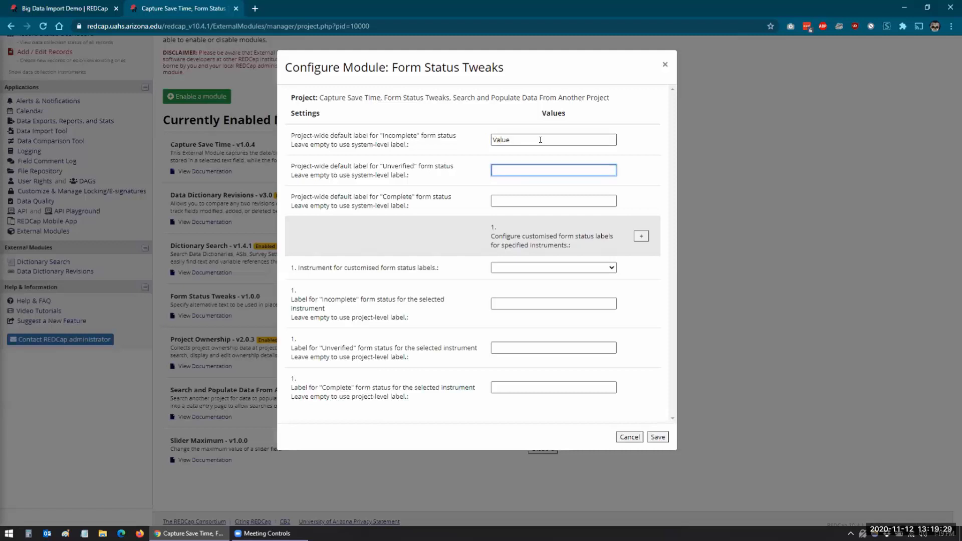
pyautogui.click(540, 140)
pyautogui.write('1')
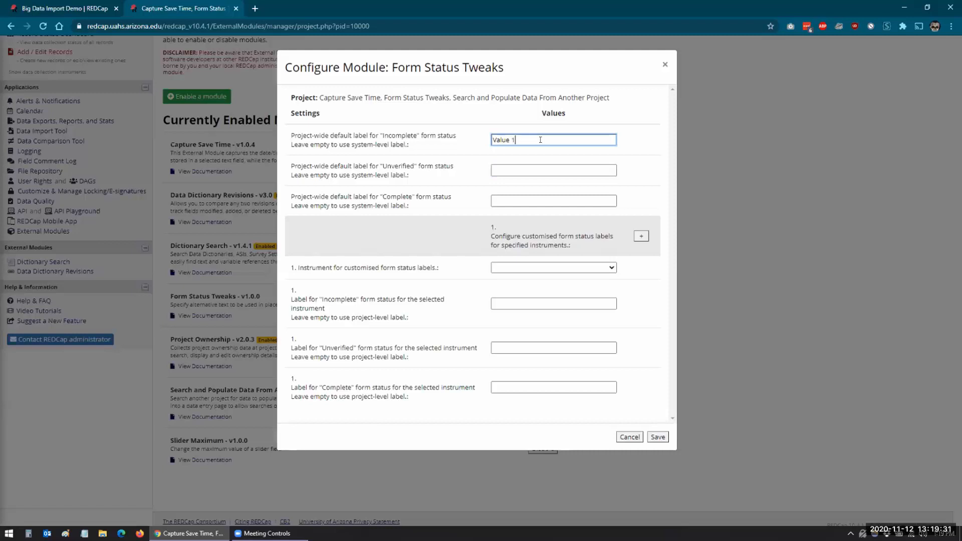
pyautogui.click(514, 165)
pyautogui.write('Value 2')
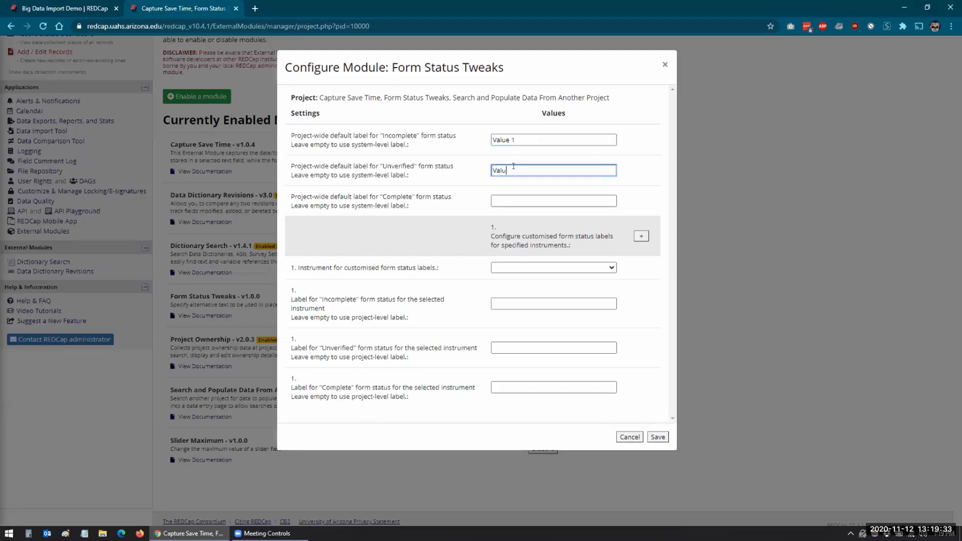
pyautogui.click(507, 200)
pyautogui.write('Value 3')
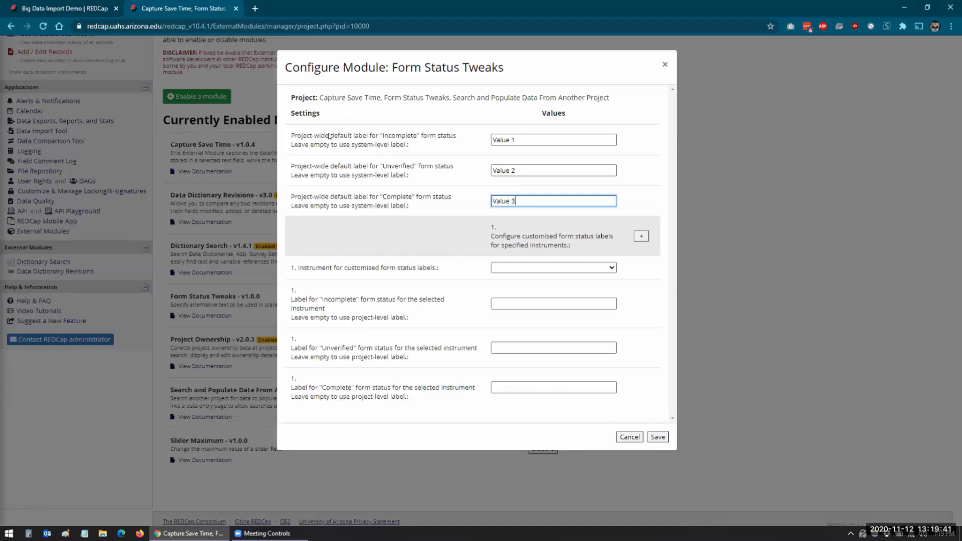
pyautogui.moveTo(518, 141); pyautogui.dragTo(457, 147)
pyautogui.click(455, 148)
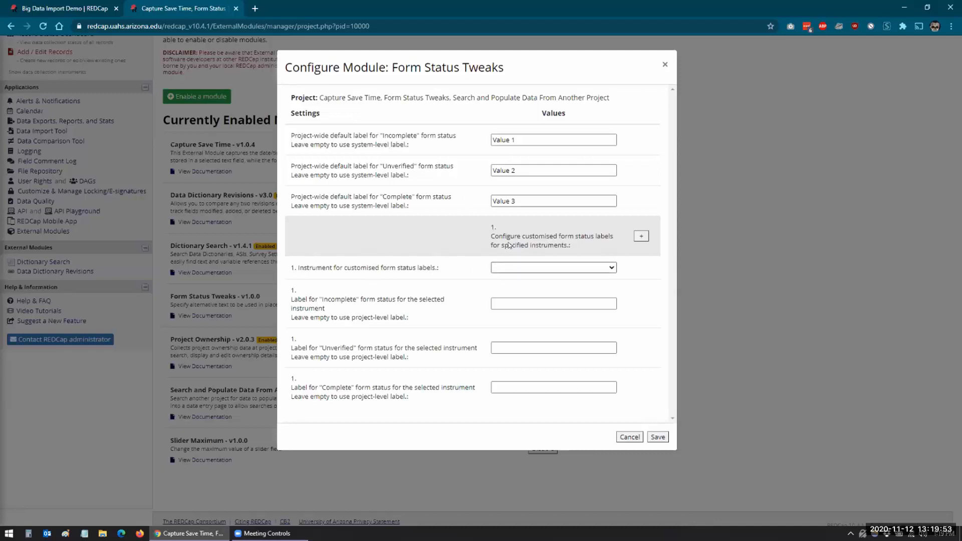
pyautogui.click(657, 437)
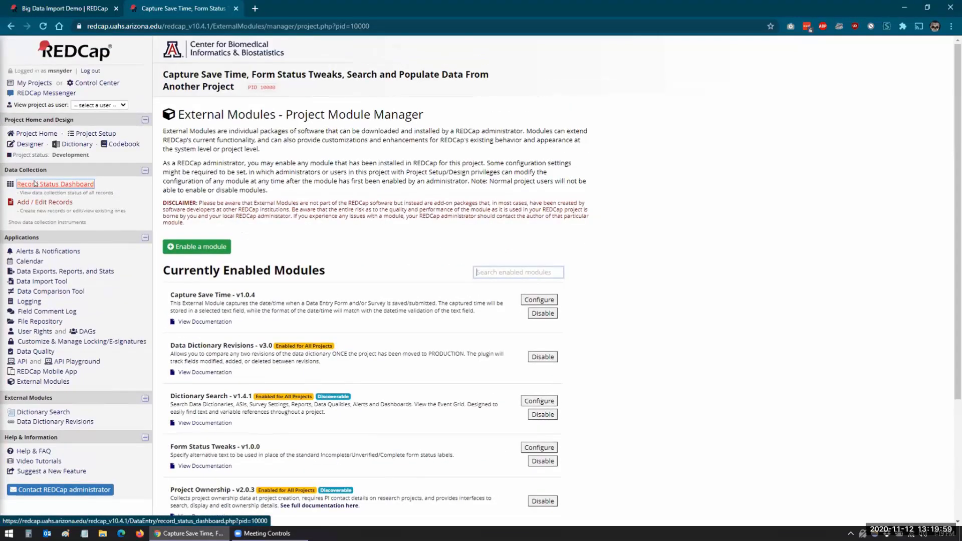
# Choose status Value 2 on record 1's Capture Save Time, Form Status Tweaks Demo form, and leave for the external modules without saving.
pyautogui.click(34, 184)
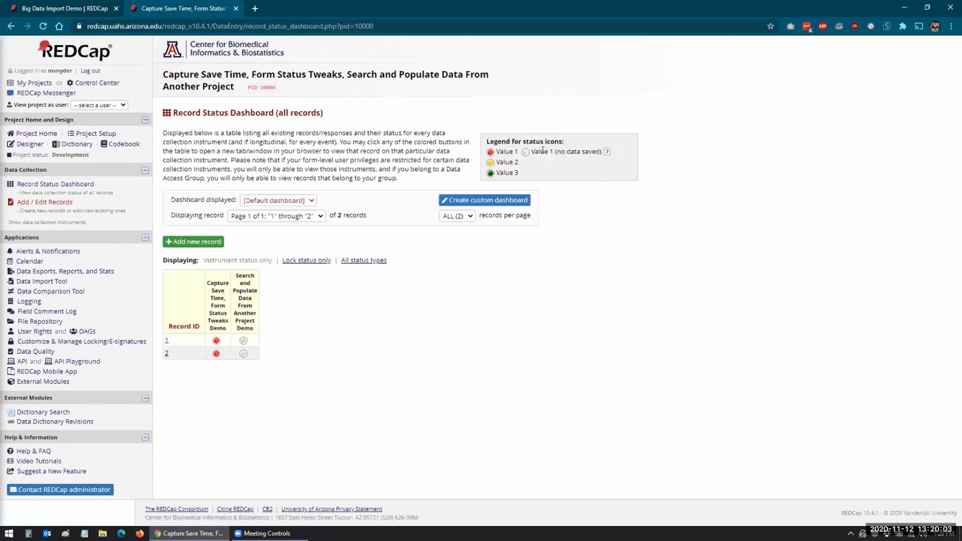
pyautogui.click(216, 341)
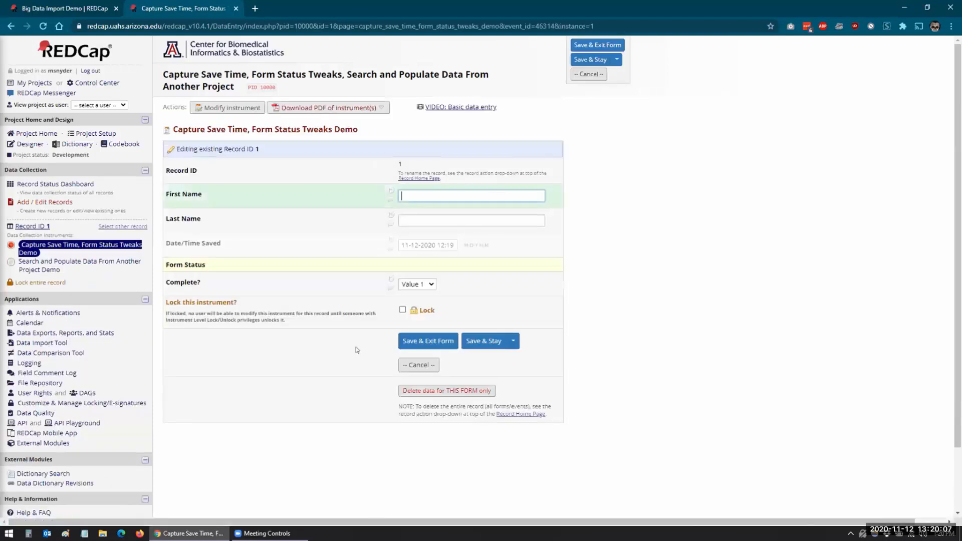
pyautogui.click(432, 287)
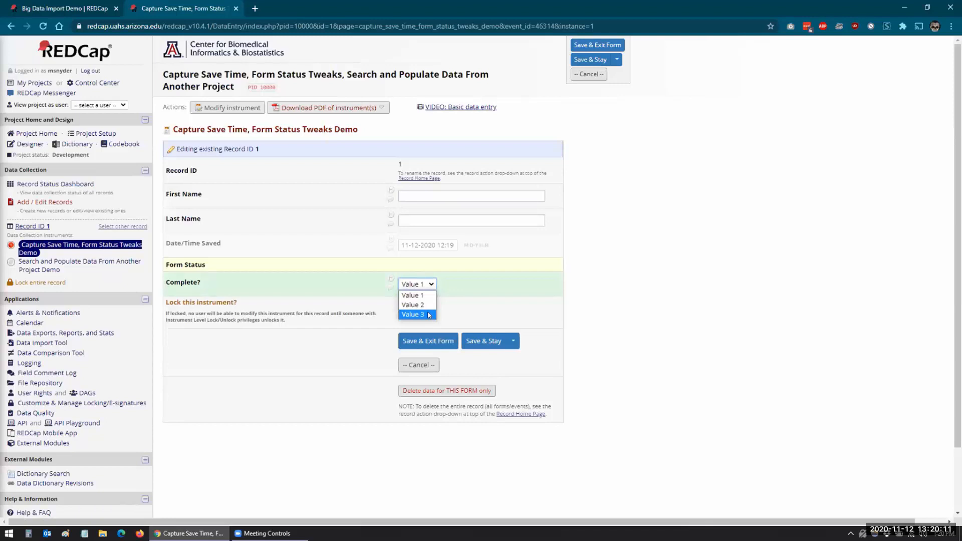
pyautogui.click(413, 305)
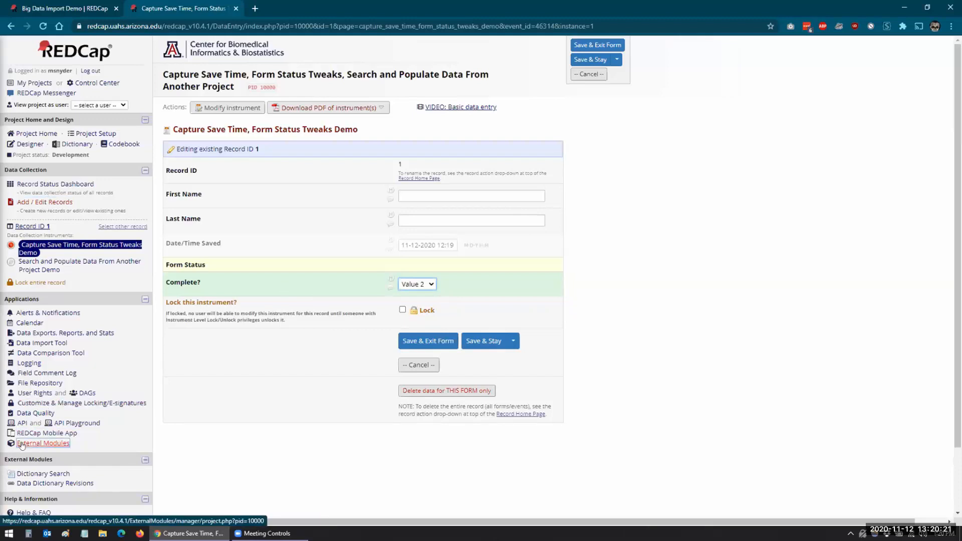
pyautogui.click(43, 443)
pyautogui.click(497, 313)
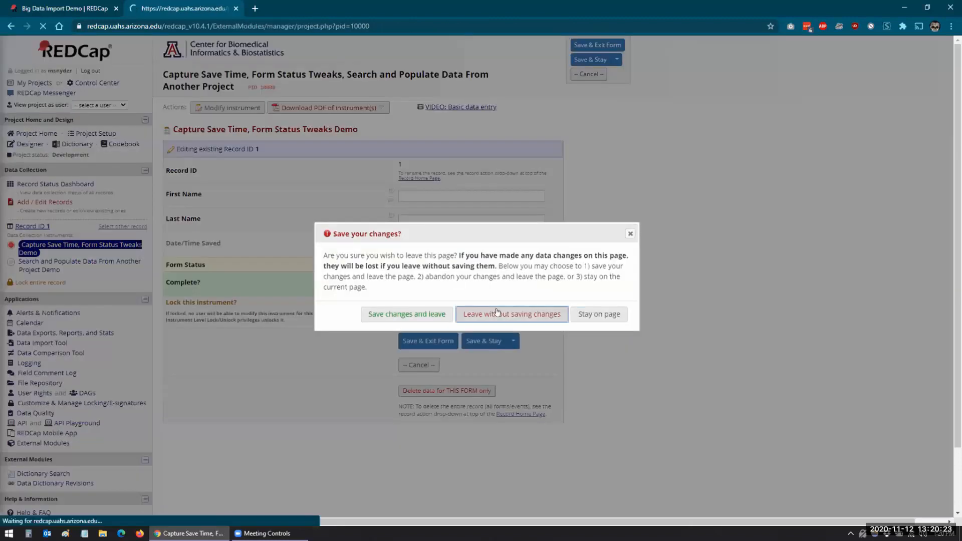
# In the Form Status Tweaks configuration, select capture_save_time_form_status_tweaks_demo as the instrument for customised form status labels.
pyautogui.scroll(-3, 316, 336)
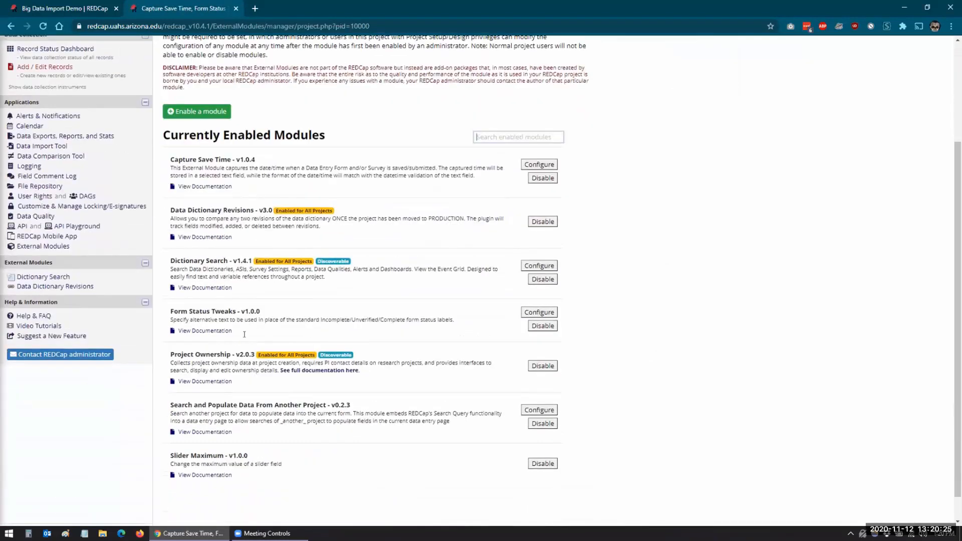
pyautogui.click(535, 299)
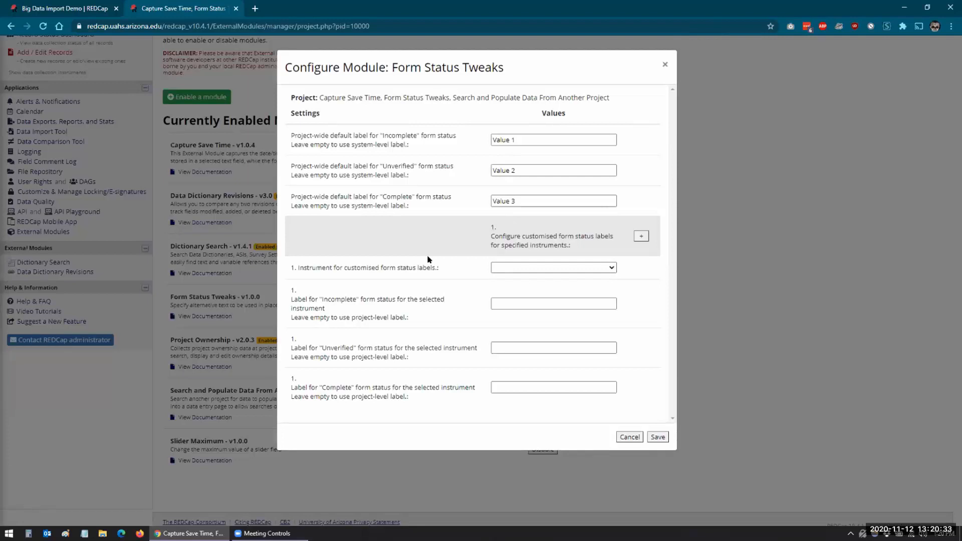
pyautogui.click(502, 268)
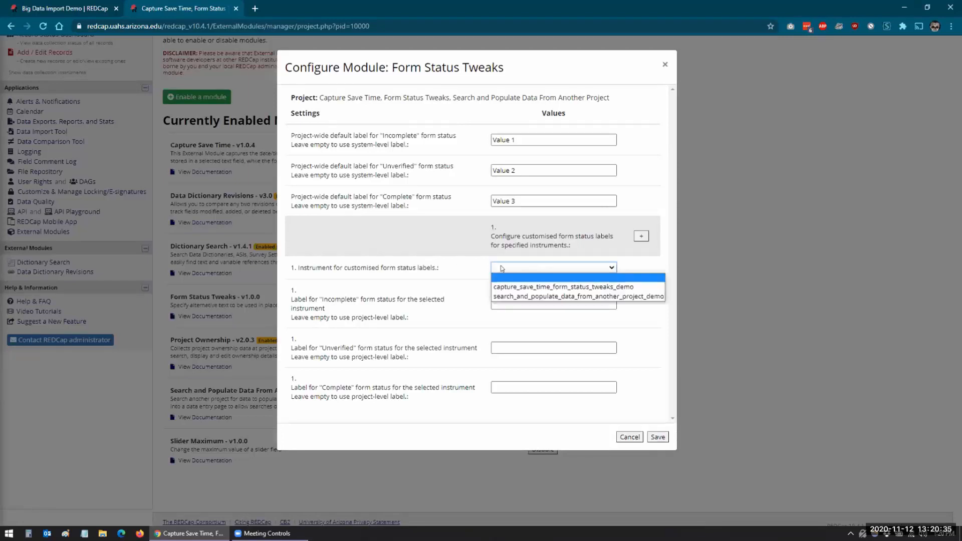
pyautogui.click(522, 287)
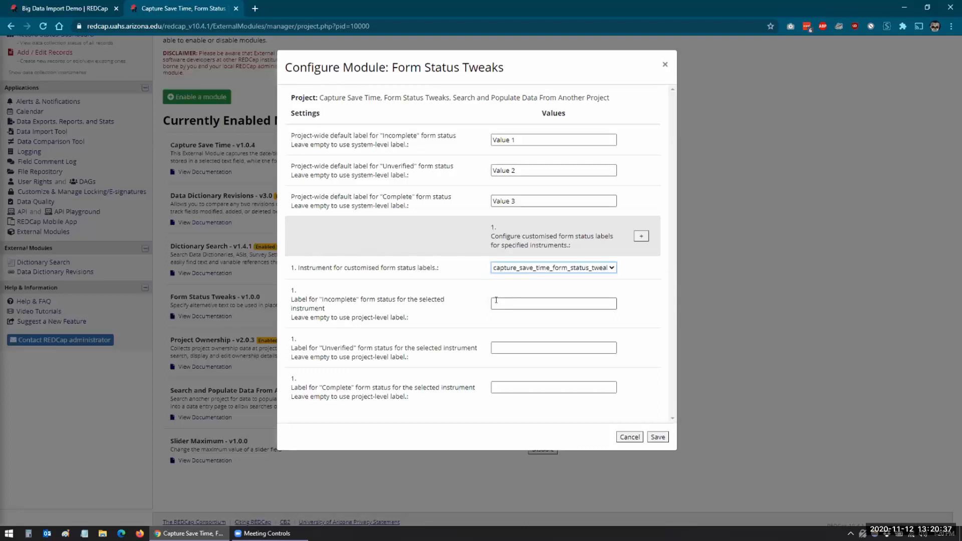
# Label the instrument's Incomplete status Unassigned, enter people's first names as its Unverified and Complete labels, and save the configuration.
pyautogui.click(496, 299)
pyautogui.write('Una')
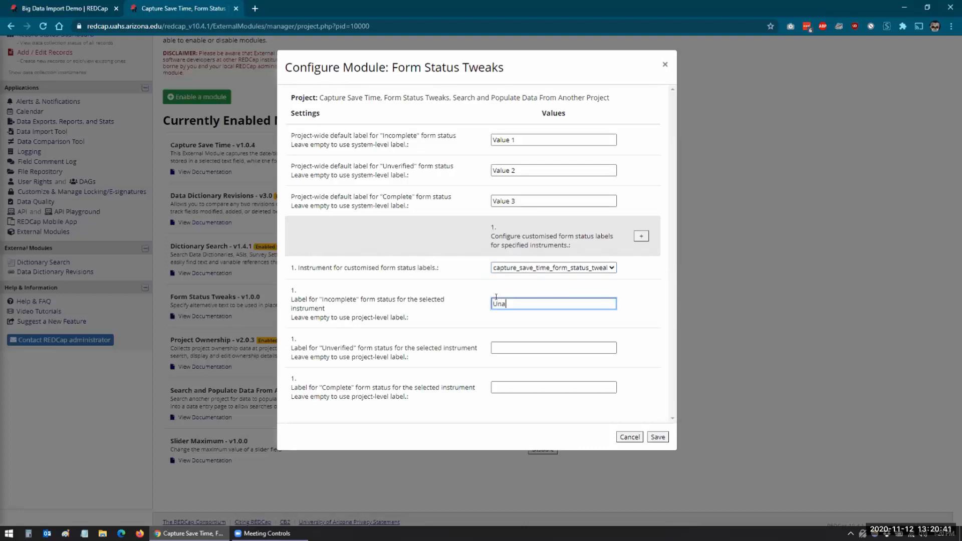
pyautogui.write('ssigned')
pyautogui.click(497, 344)
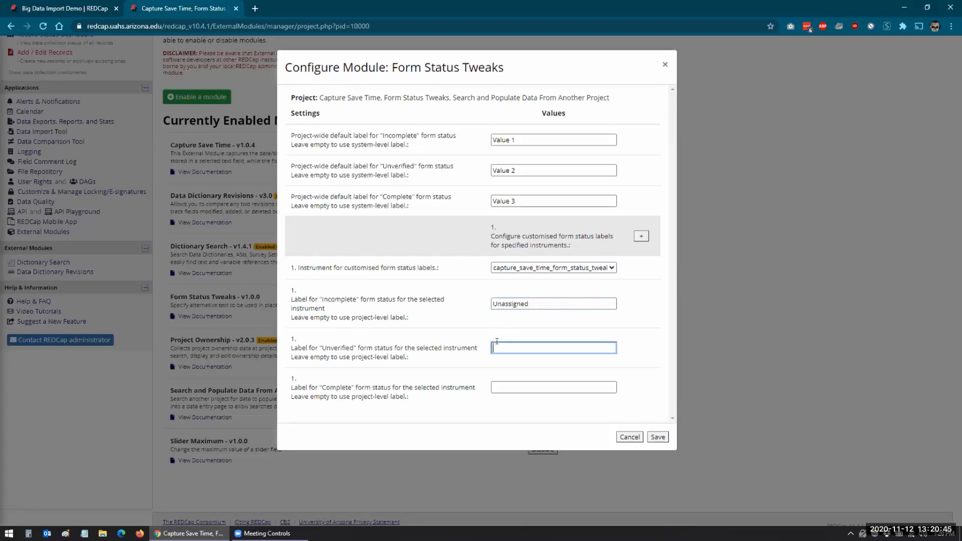
pyautogui.write('Terry')
pyautogui.press('Tab')
pyautogui.write('Manuel')
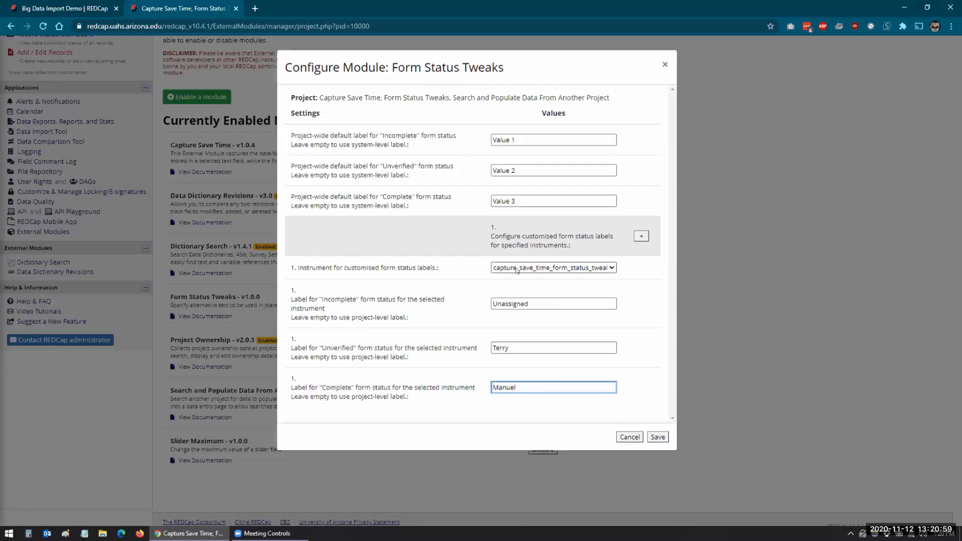
pyautogui.click(604, 269)
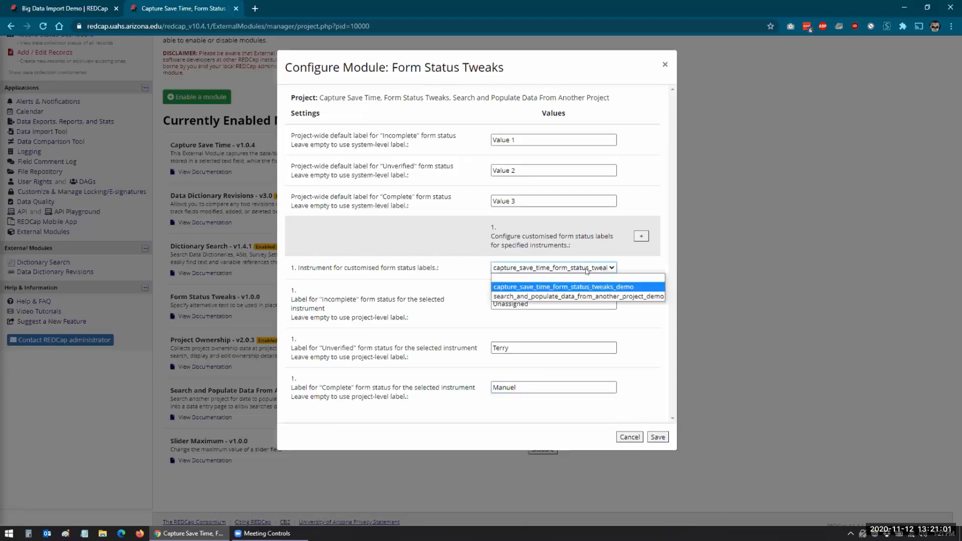
pyautogui.click(548, 286)
pyautogui.click(658, 437)
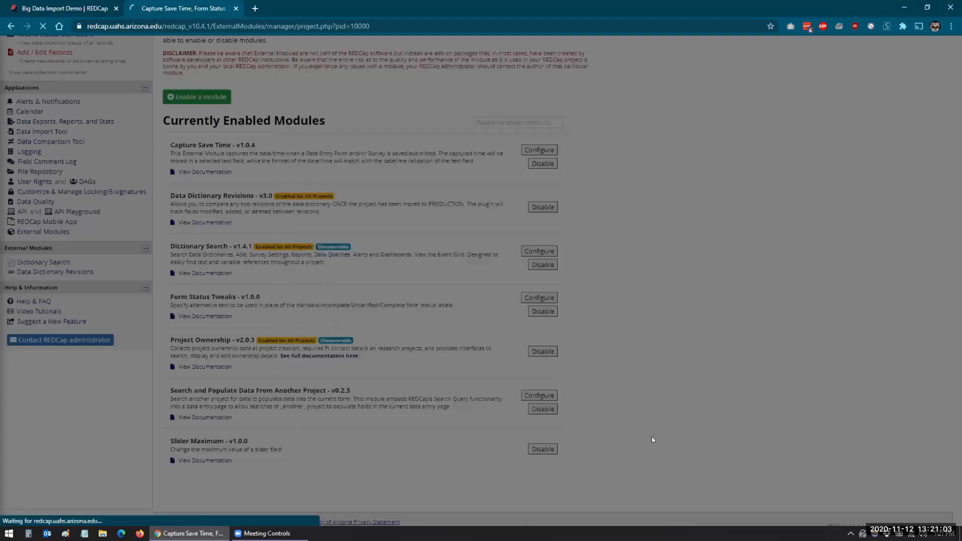
# Set record 1's Capture Save Time, Form Status Tweaks Demo form to the name standing for Unverified, and save while staying on the form.
pyautogui.scroll(2, 75, 221)
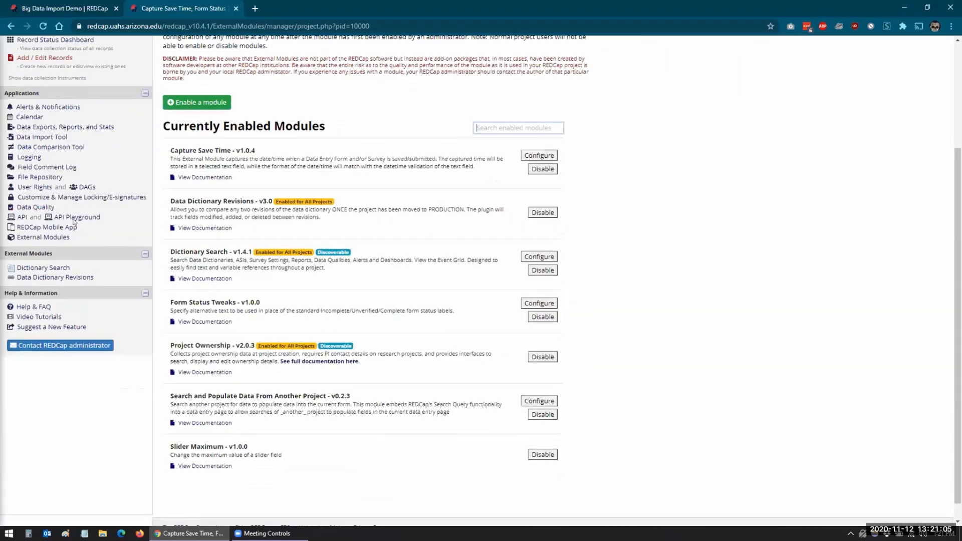
pyautogui.click(39, 134)
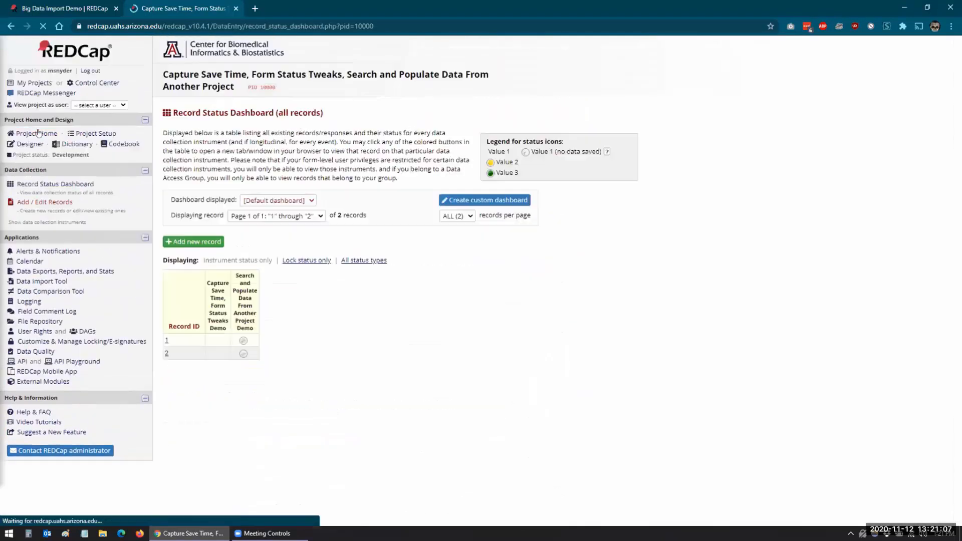
pyautogui.click(216, 341)
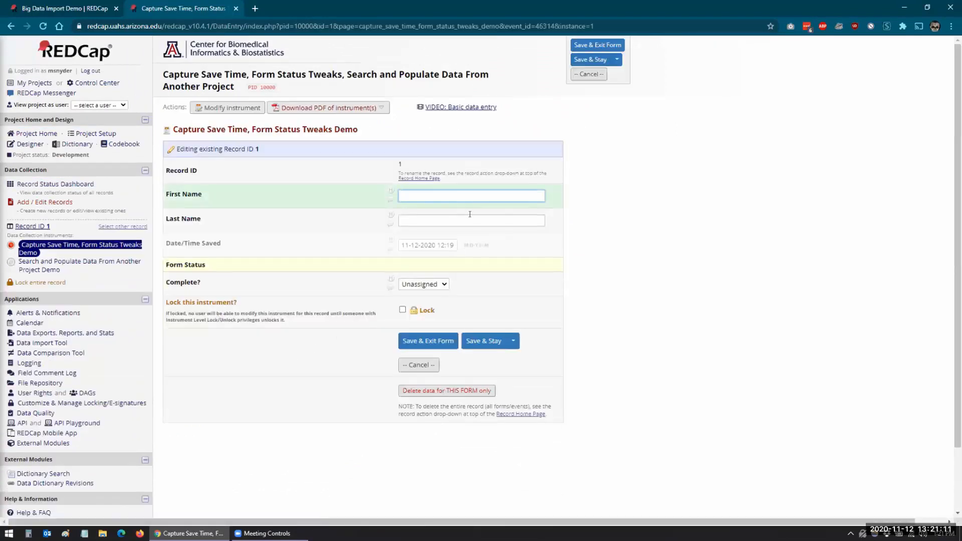
pyautogui.click(444, 285)
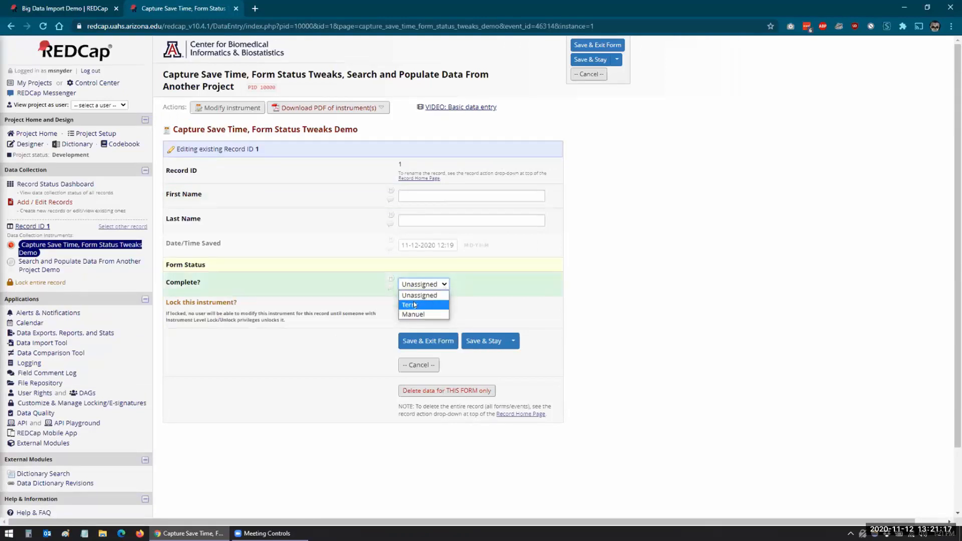
pyautogui.click(414, 304)
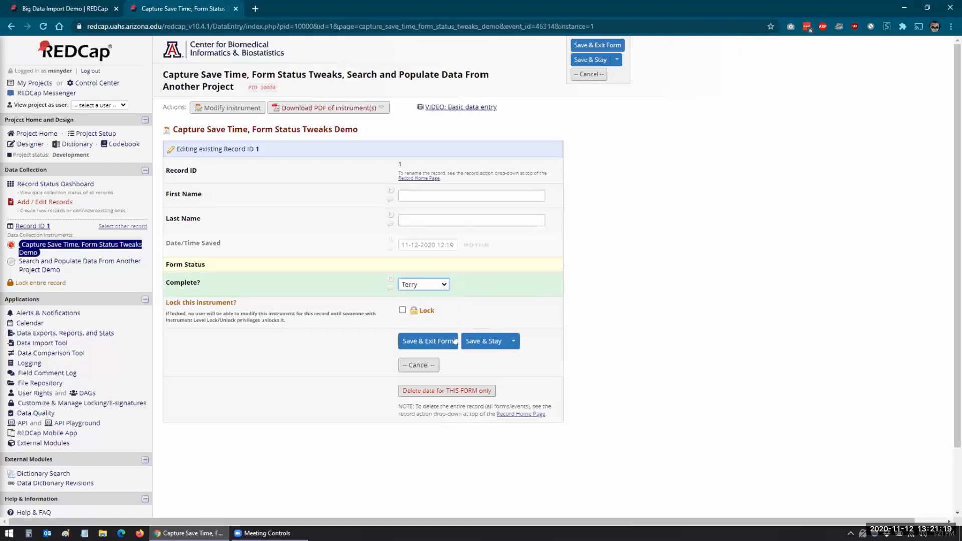
pyautogui.click(484, 342)
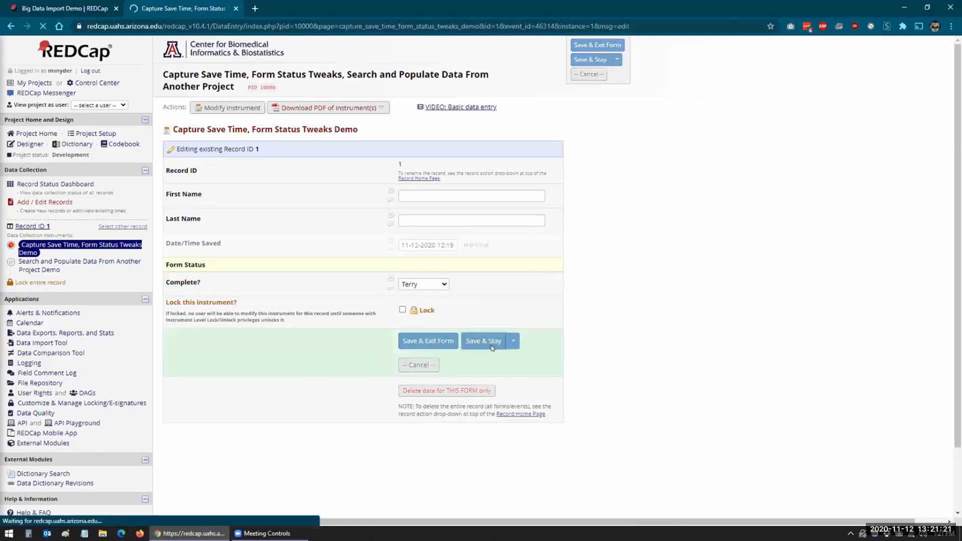
pyautogui.click(444, 308)
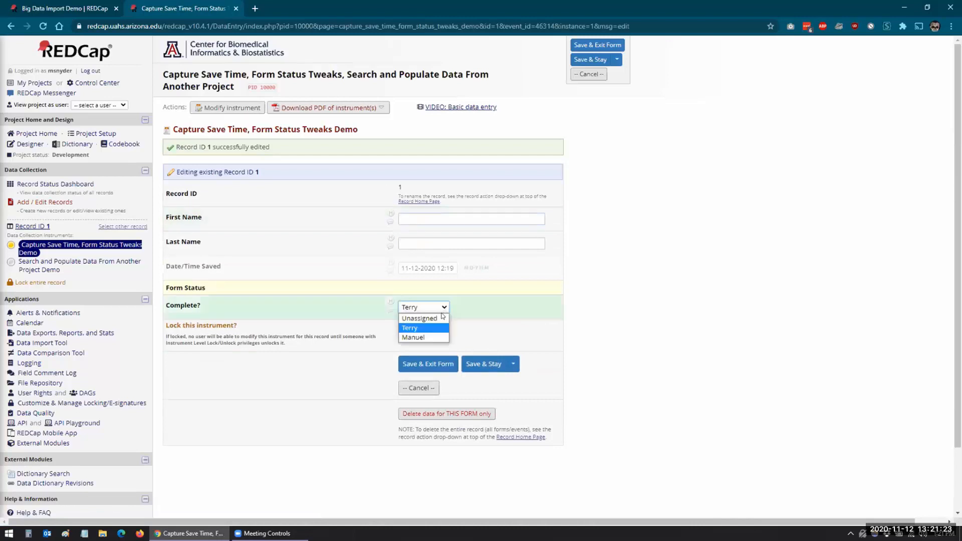
pyautogui.click(341, 291)
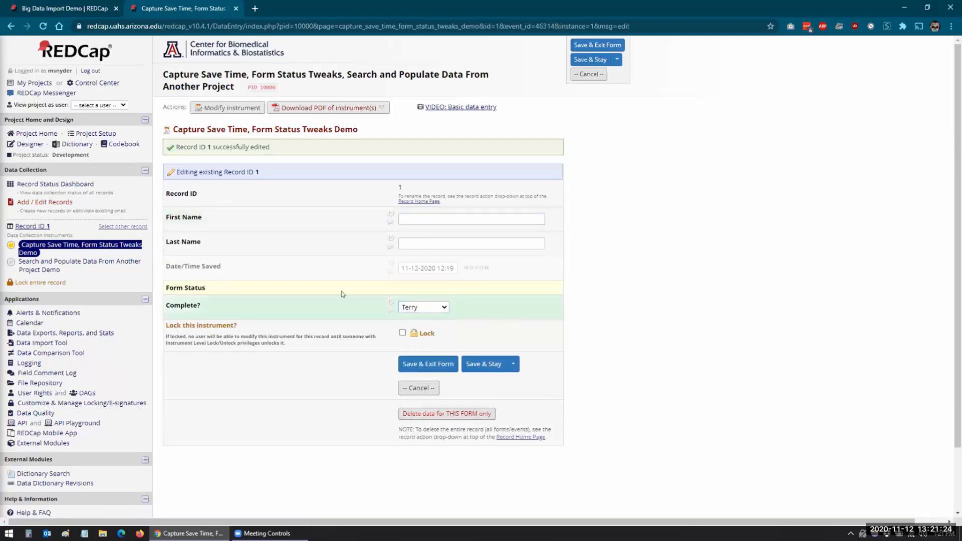
# Check the Record Status Dashboard's legend and the form status options on record 2's Search and Populate Data From Another Project Demo form.
pyautogui.click(60, 185)
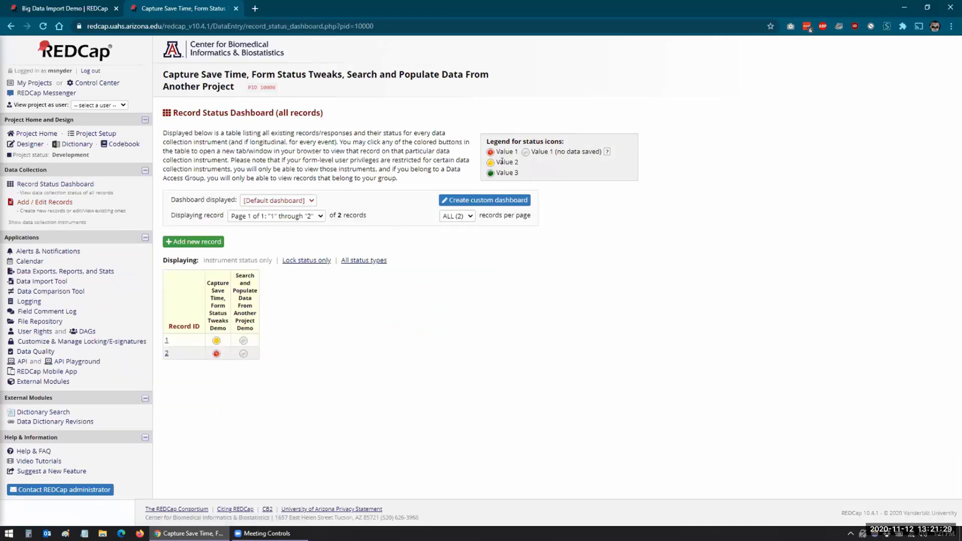
pyautogui.click(244, 354)
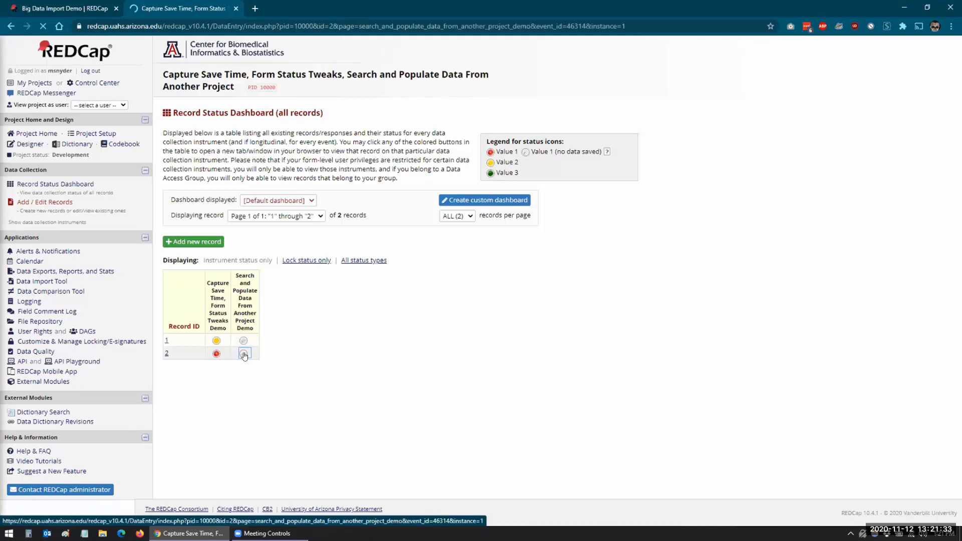
pyautogui.scroll(-4, 244, 357)
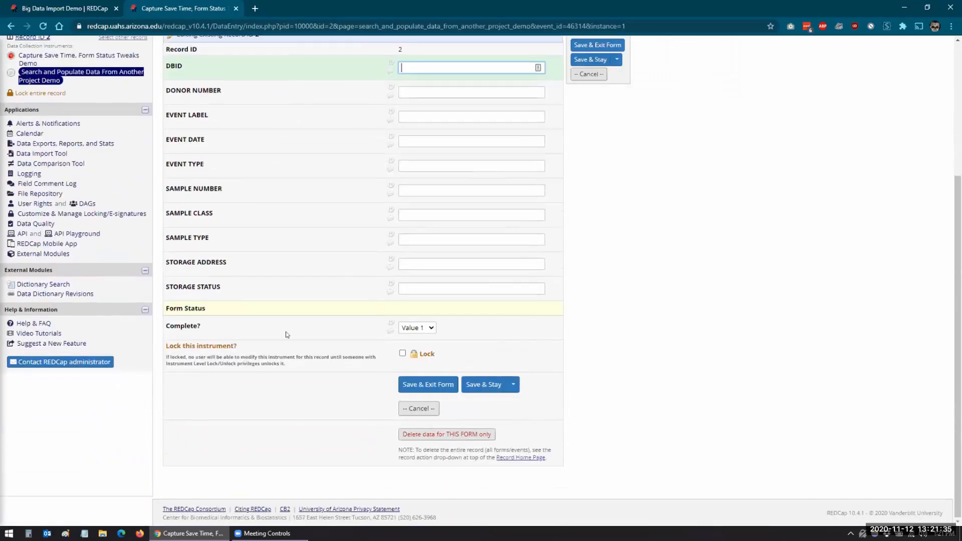
pyautogui.click(430, 326)
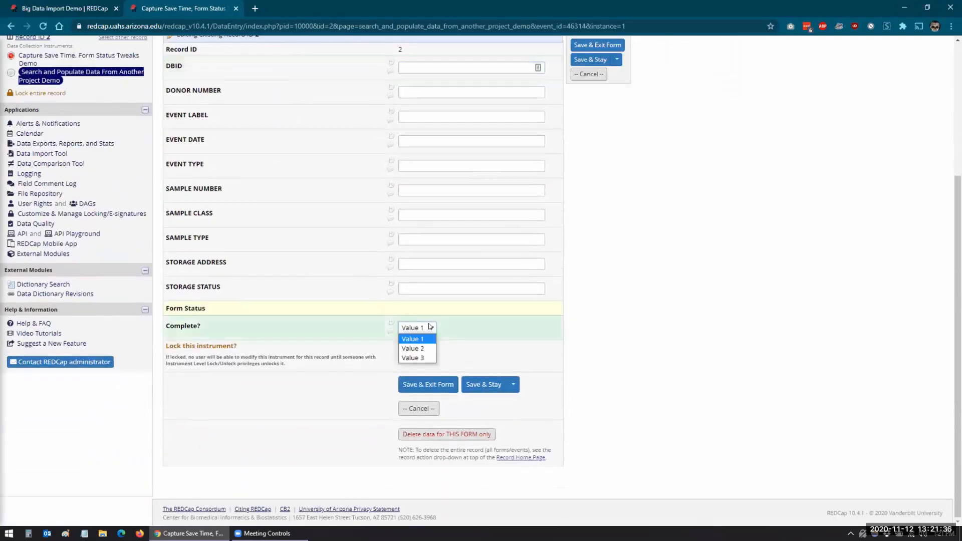
pyautogui.click(629, 342)
pyautogui.scroll(4, 628, 341)
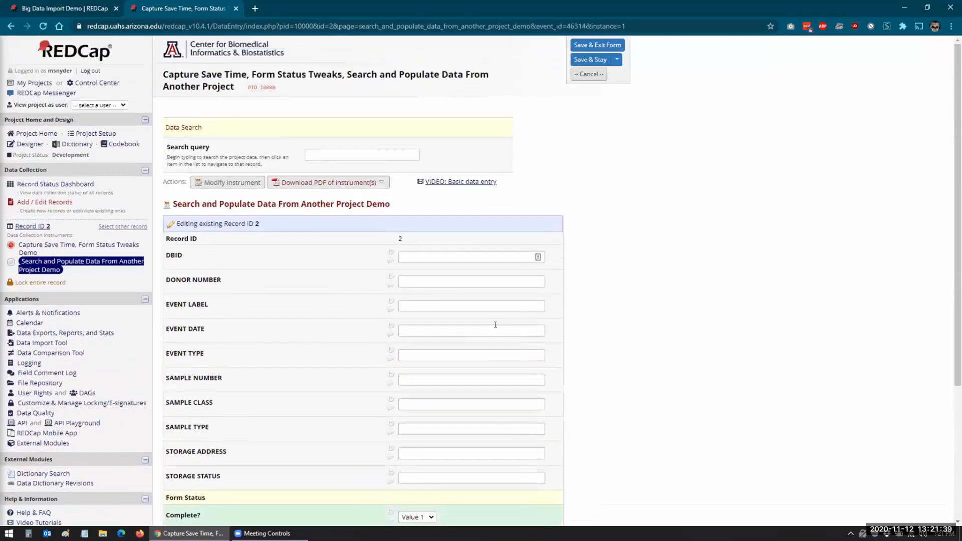
# In the Form Status Tweaks configuration, add a second customised label set for the instrument search_and_populate_data_from_another_project_demo.
pyautogui.click(45, 444)
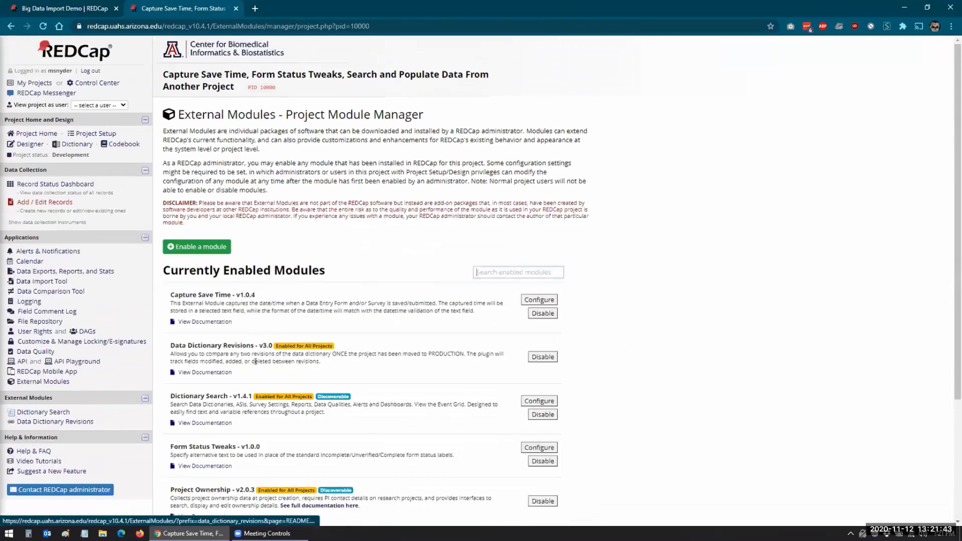
pyautogui.scroll(-3, 485, 294)
pyautogui.click(537, 285)
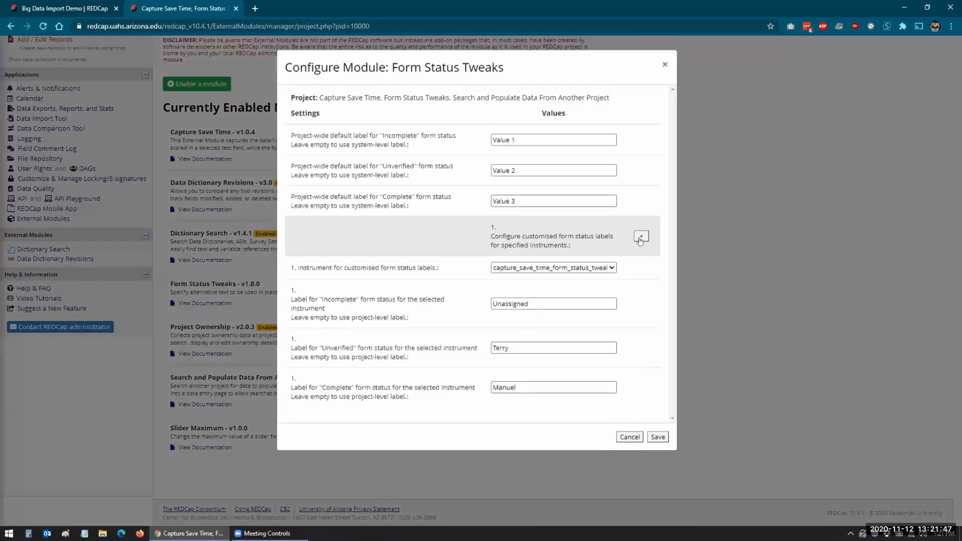
pyautogui.click(644, 239)
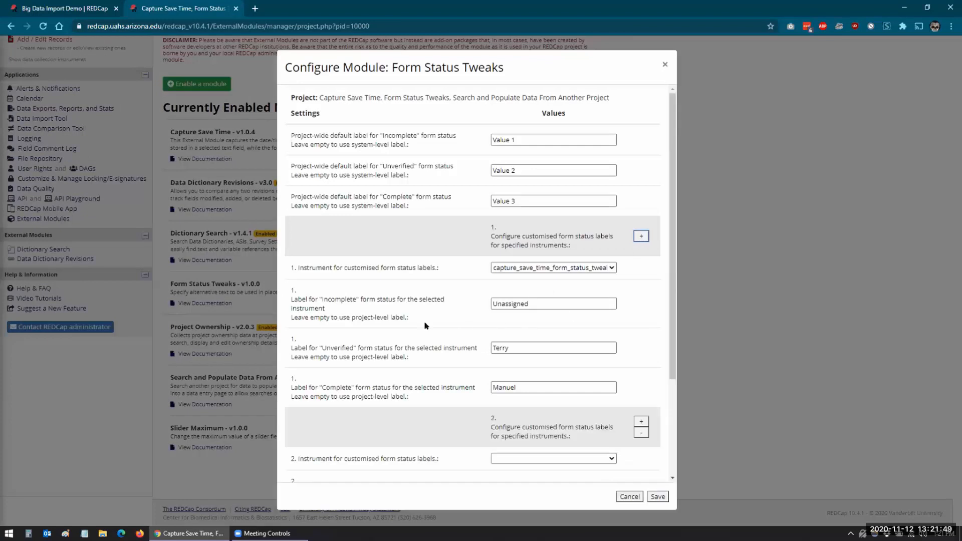
pyautogui.scroll(-3, 431, 331)
pyautogui.click(600, 327)
pyautogui.click(552, 329)
pyautogui.click(549, 358)
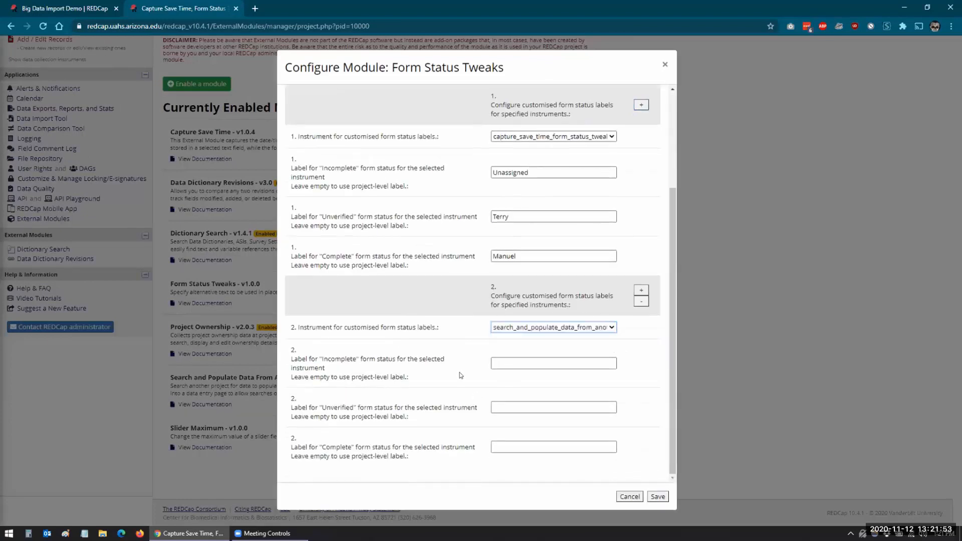